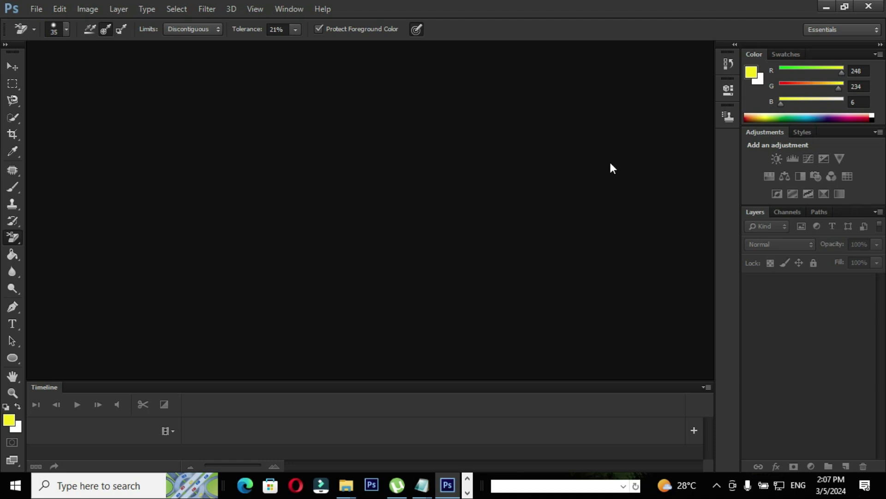
Open Car.jpg from the IMages1 folder
click(37, 6)
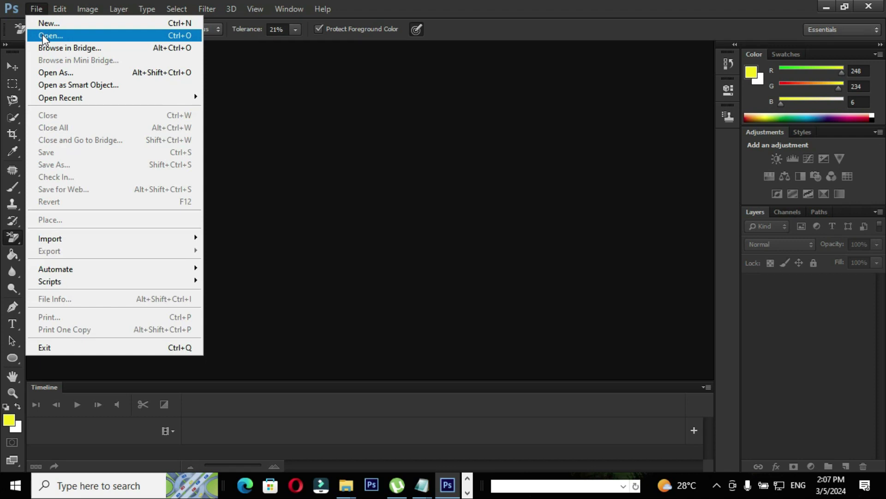
click(95, 38)
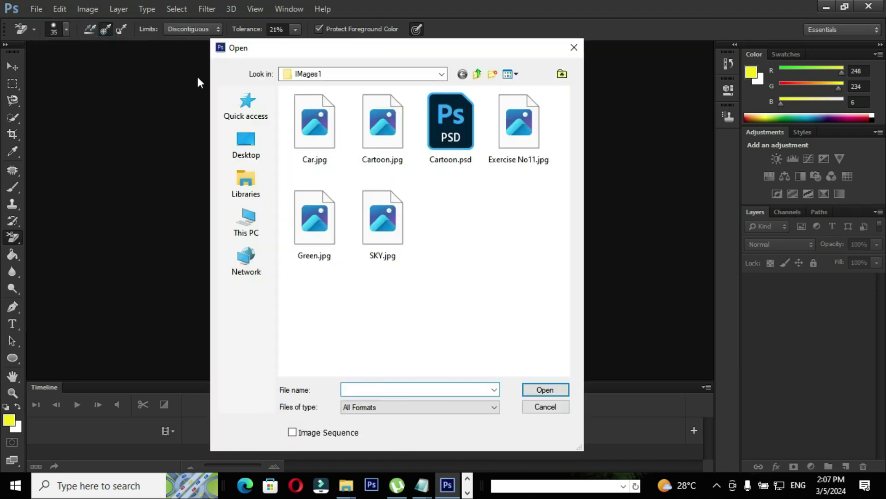
click(305, 112)
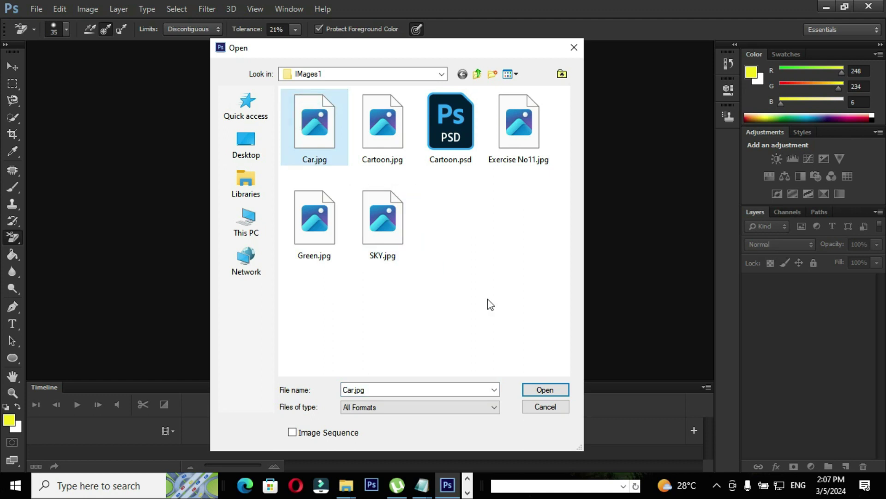
click(544, 388)
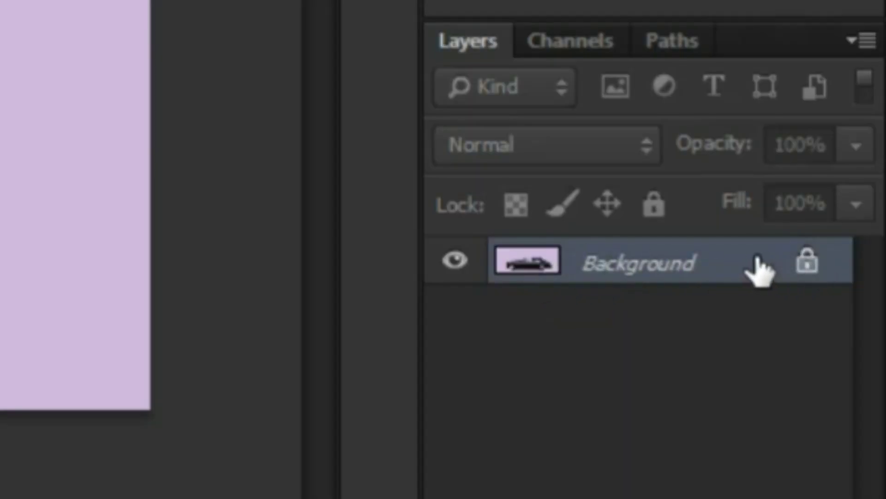
Convert the locked Background into a normal layer named CAR
double_click(758, 270)
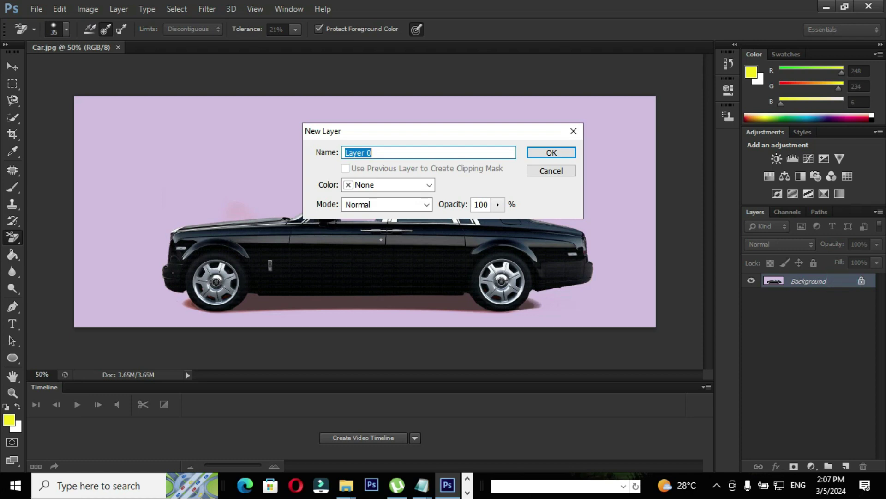
text(CAR)
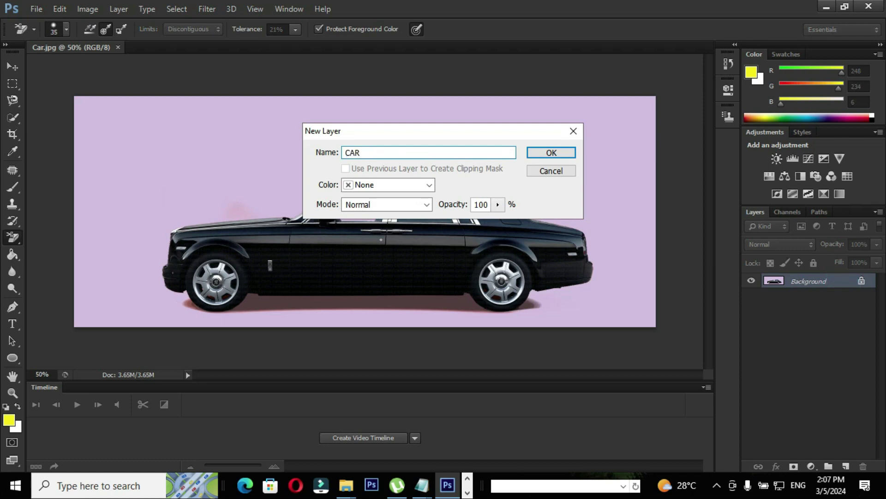
click(533, 154)
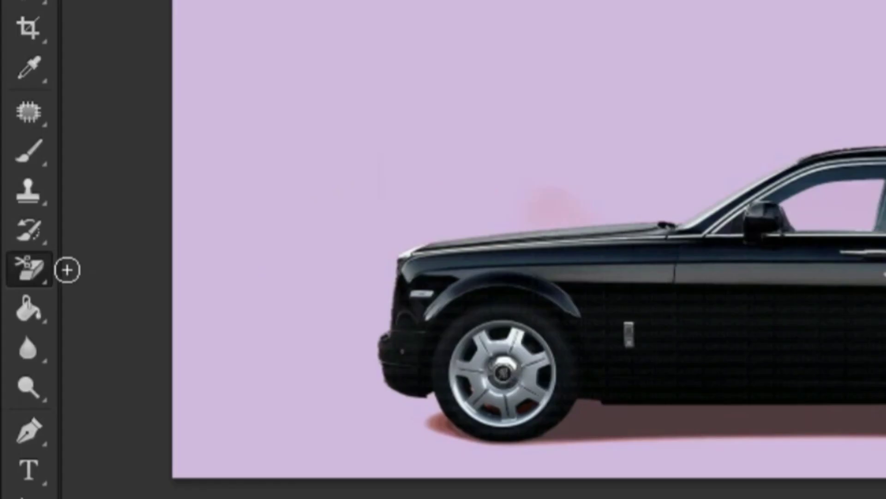
Choose the Magic Eraser Tool from the Eraser tool group
right_click(48, 277)
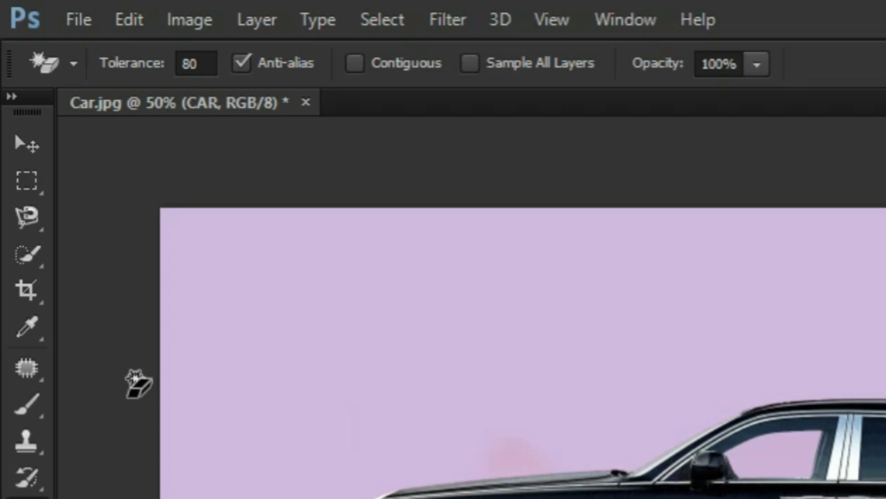
Erase the lilac background with the Magic Eraser at Tolerance 85, Contiguous on
click(192, 65)
double_click(197, 66)
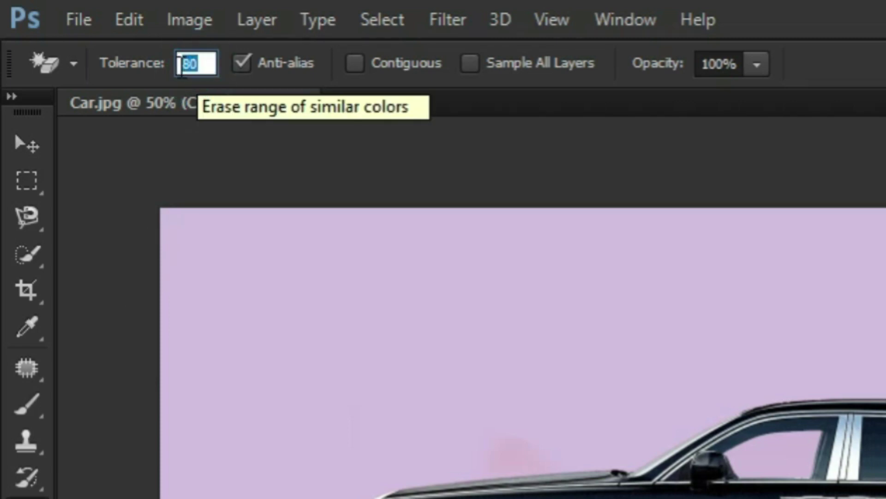
text(85)
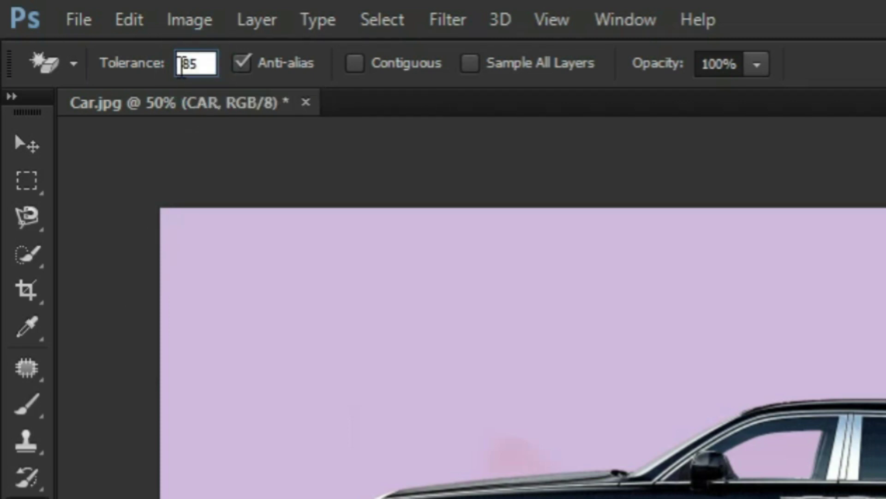
click(354, 67)
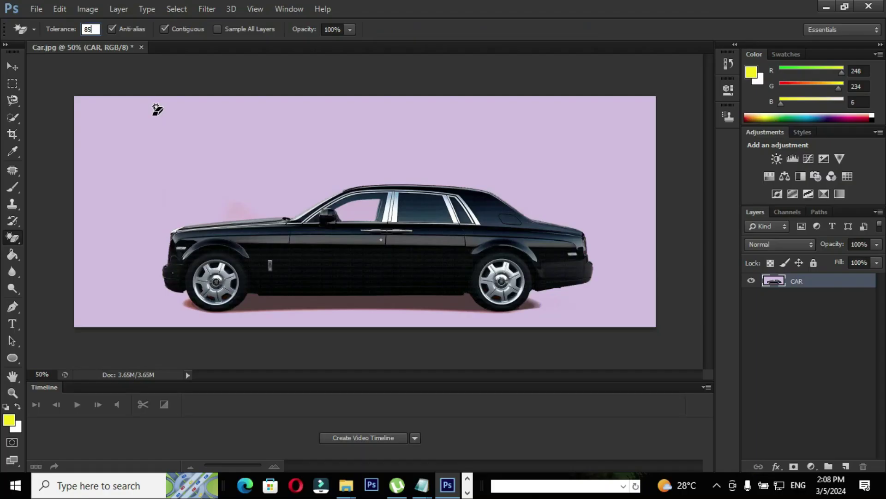
click(85, 115)
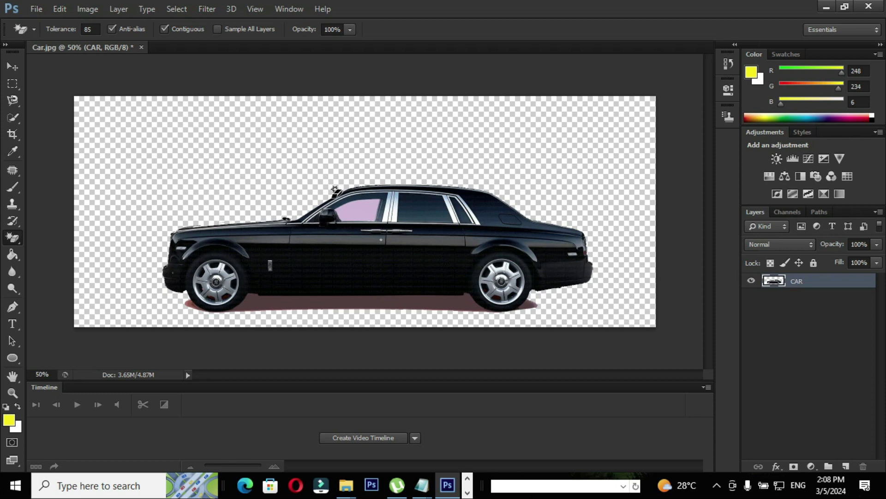
Open the Green.jpg meadow image
click(37, 9)
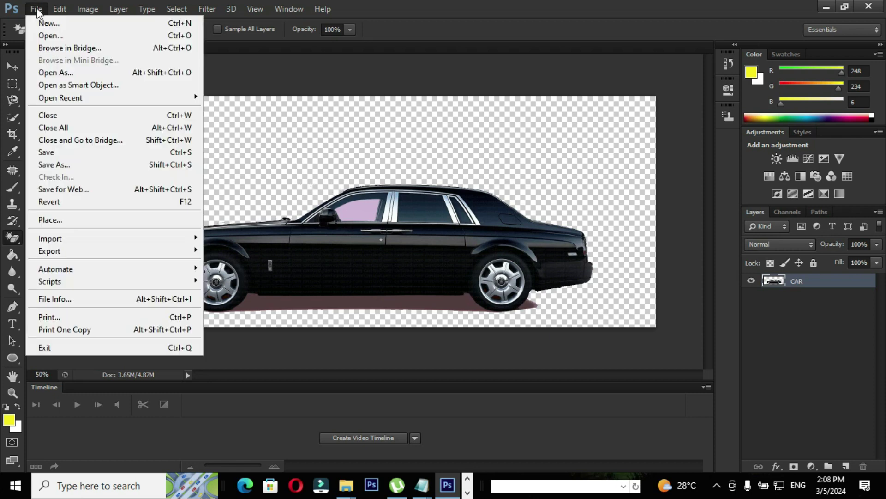
click(45, 36)
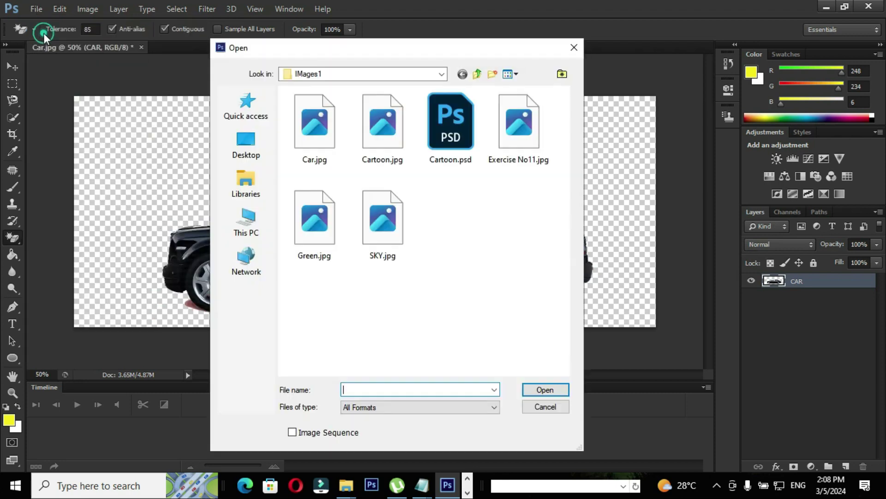
click(315, 218)
click(541, 389)
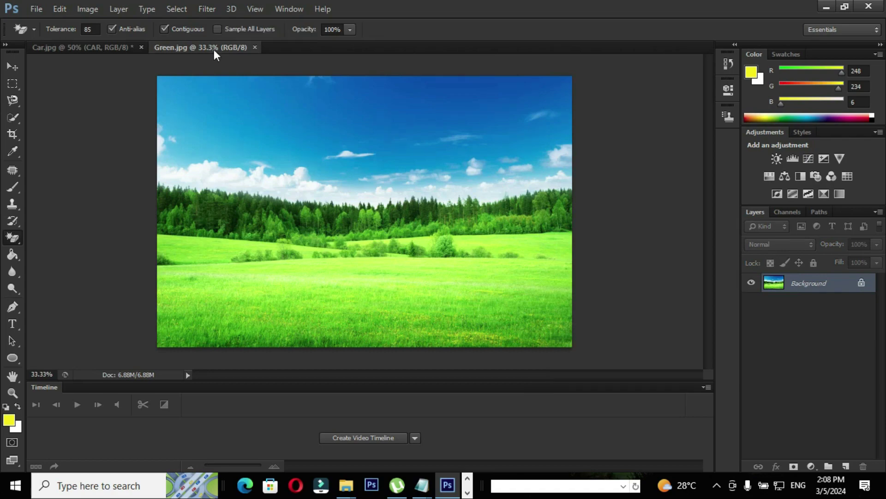
Float the meadow window and drag the car onto it with the Move tool
drag(214, 49, 402, 82)
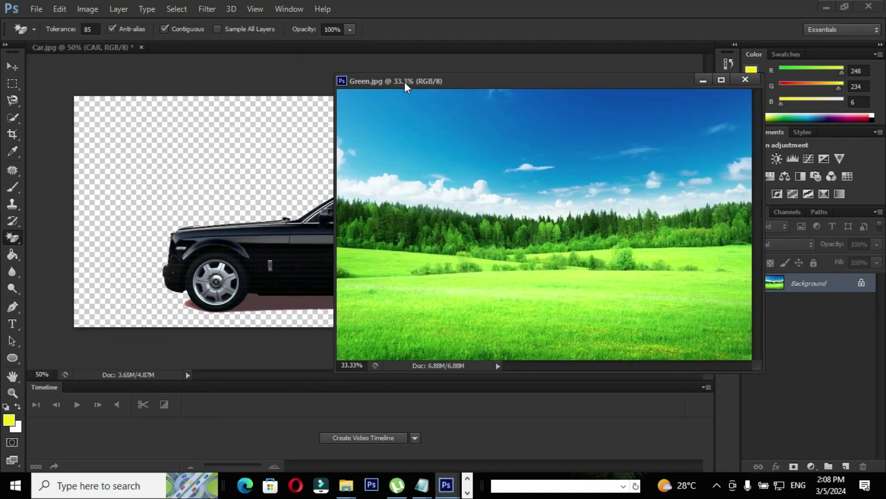
click(12, 67)
drag(272, 254, 516, 267)
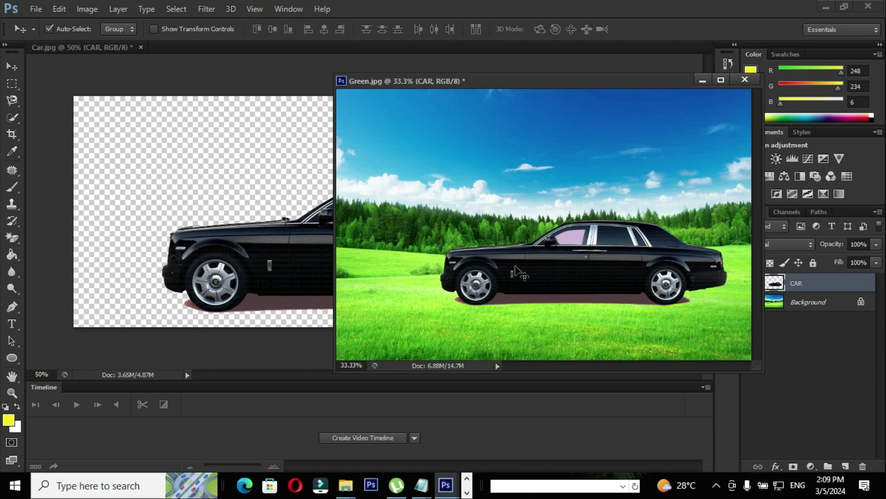
Free-transform the car to about 116%, apply it, and move it down onto the grass
key(ctrl+t)
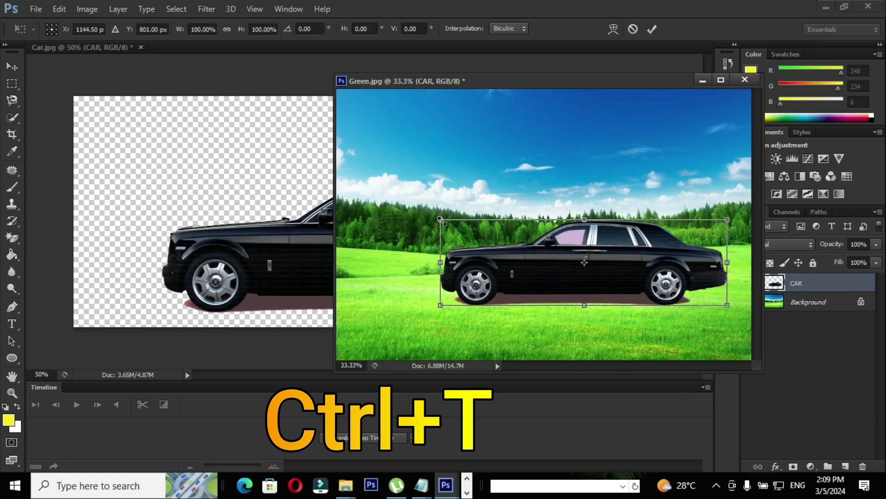
drag(440, 219, 391, 221)
click(13, 67)
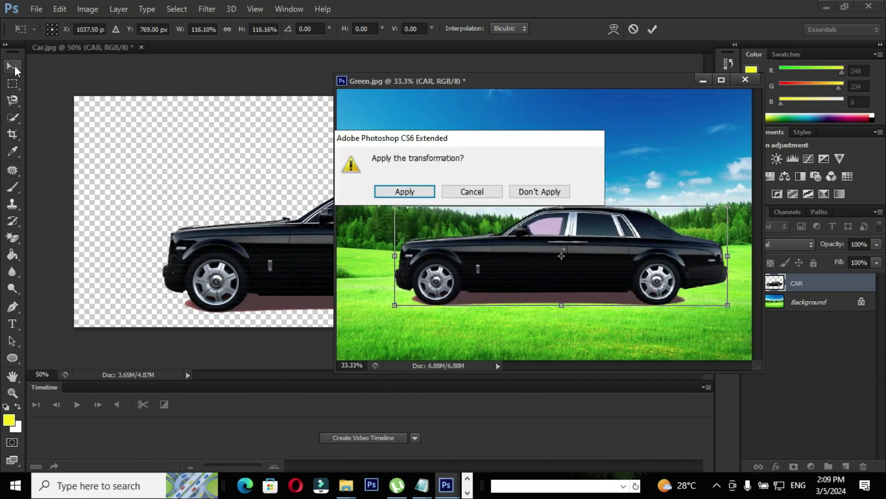
click(405, 191)
drag(470, 261, 467, 297)
drag(478, 85, 400, 55)
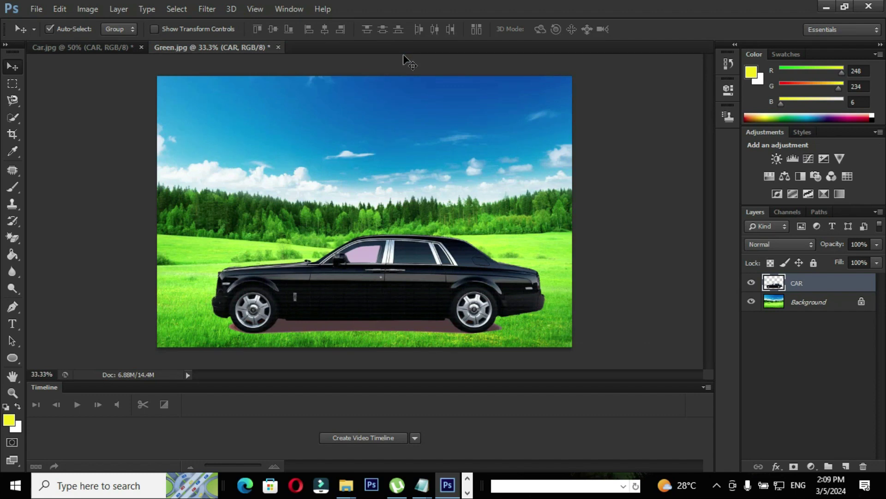
Save the composite as car.psd in Photoshop format
click(39, 10)
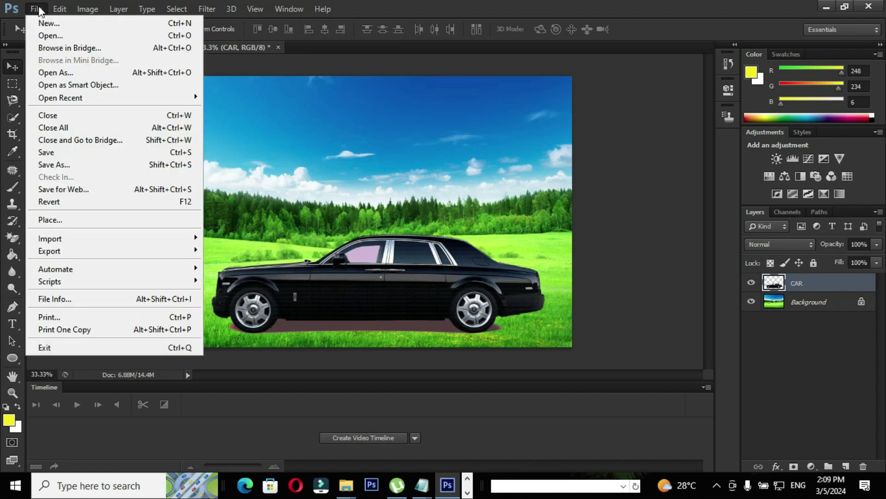
click(83, 165)
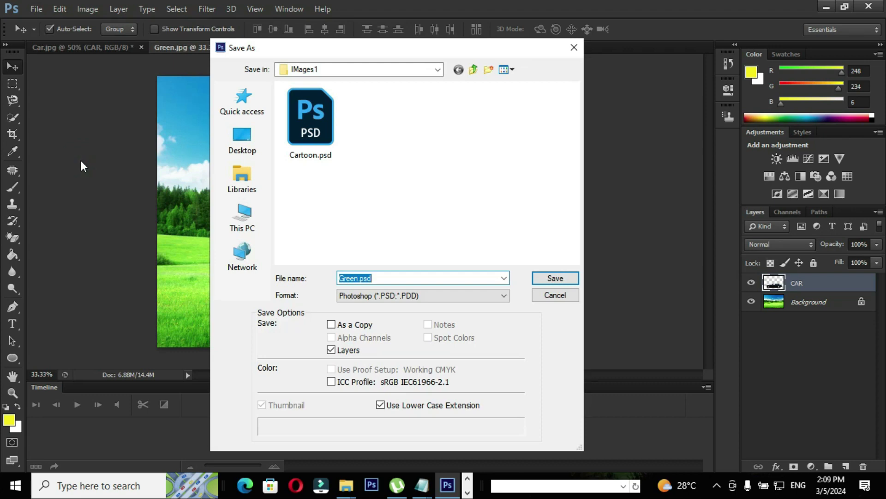
text(car)
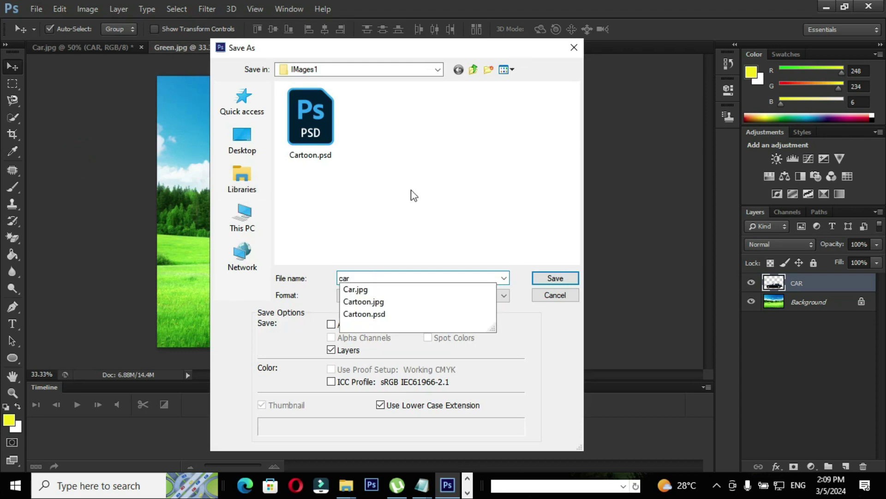
click(569, 278)
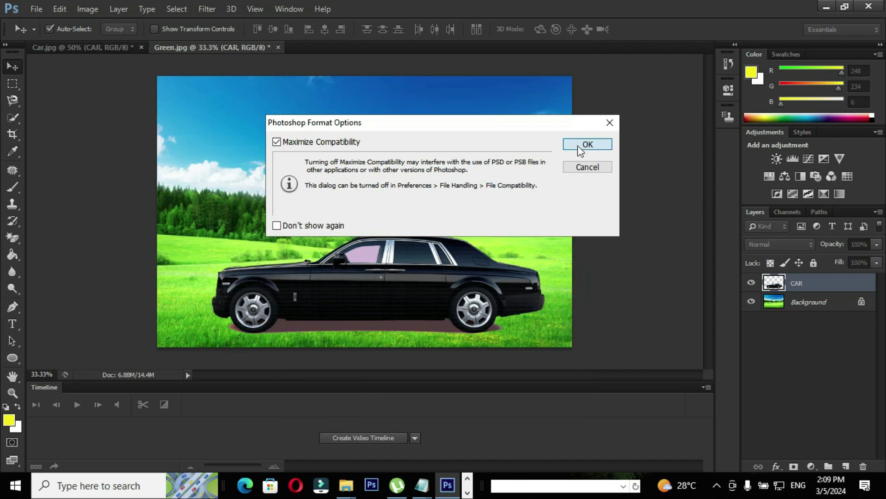
click(588, 144)
Save a JPEG copy named car1.jpg at Maximum quality
click(36, 9)
click(68, 165)
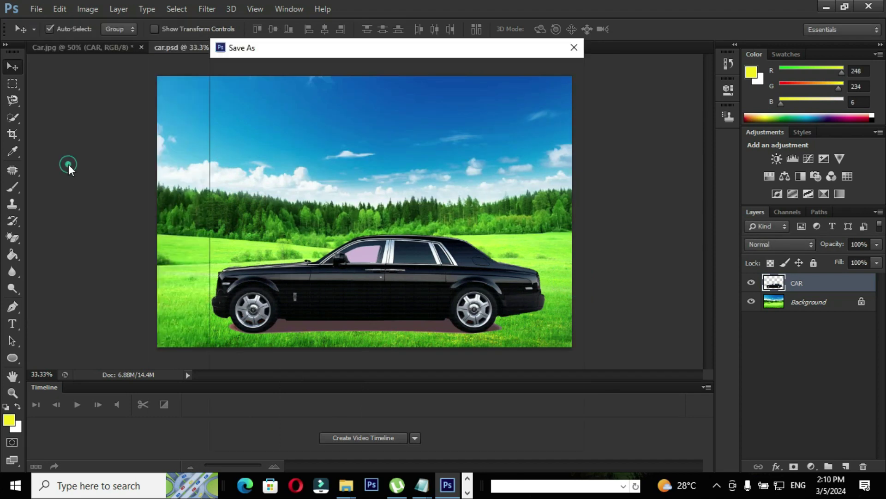
click(349, 280)
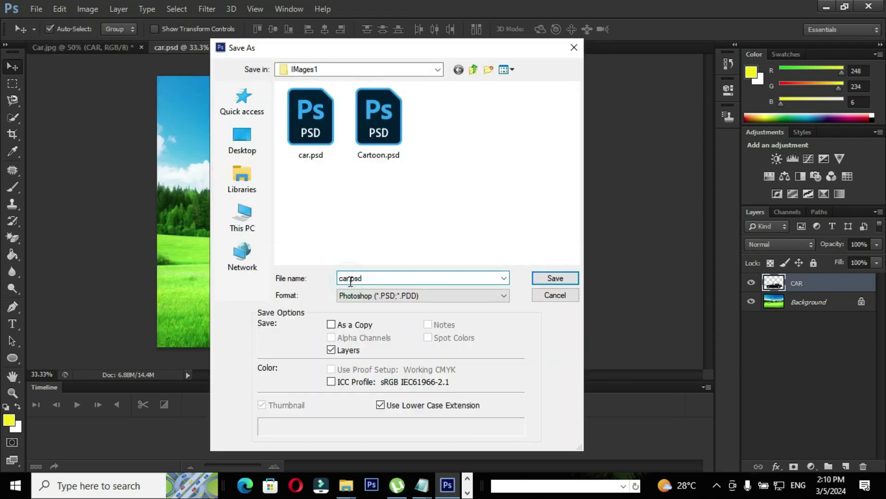
text(1)
click(358, 296)
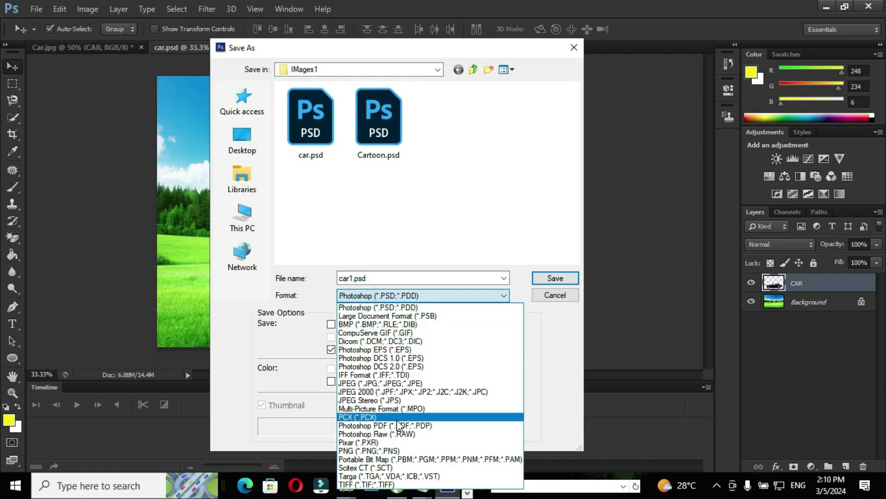
click(388, 382)
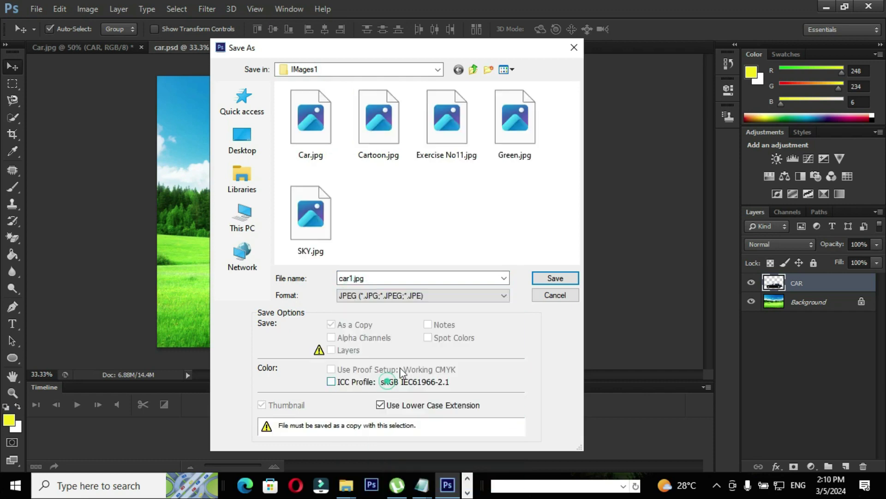
click(550, 278)
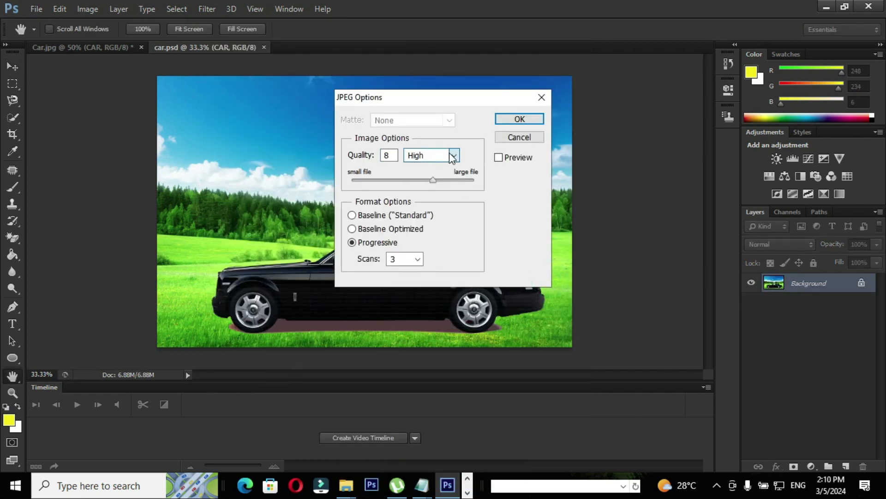
click(450, 154)
click(439, 195)
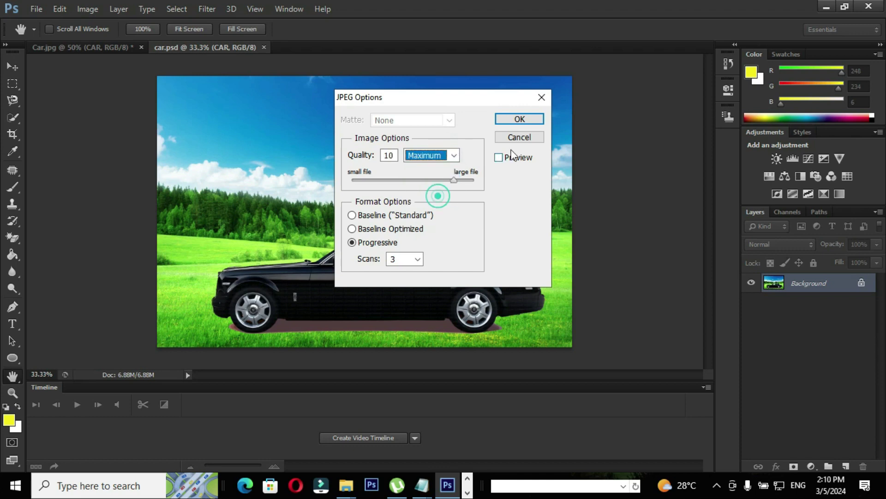
click(513, 121)
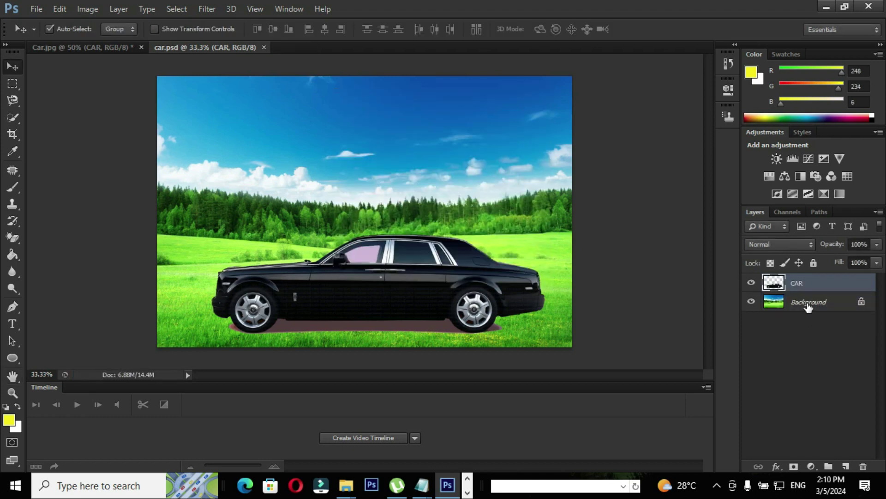
Select both CAR and Background layers and merge them via Merge Layers
shift+click(808, 306)
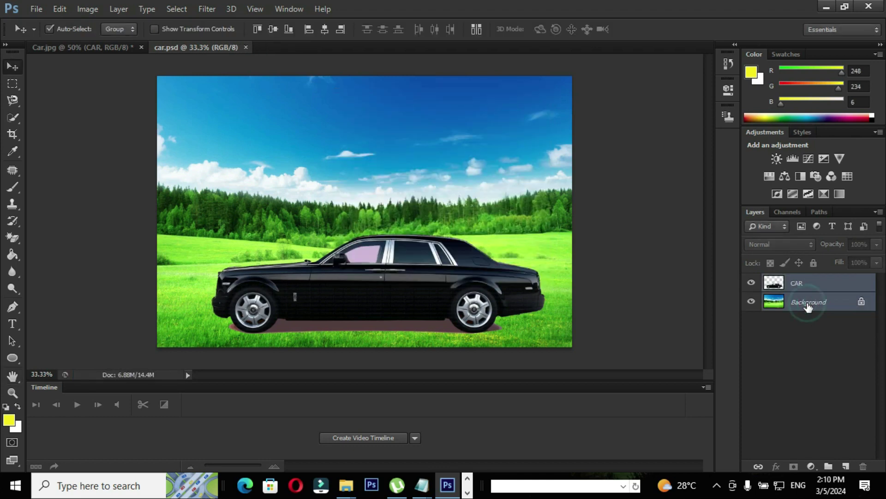
right_click(809, 308)
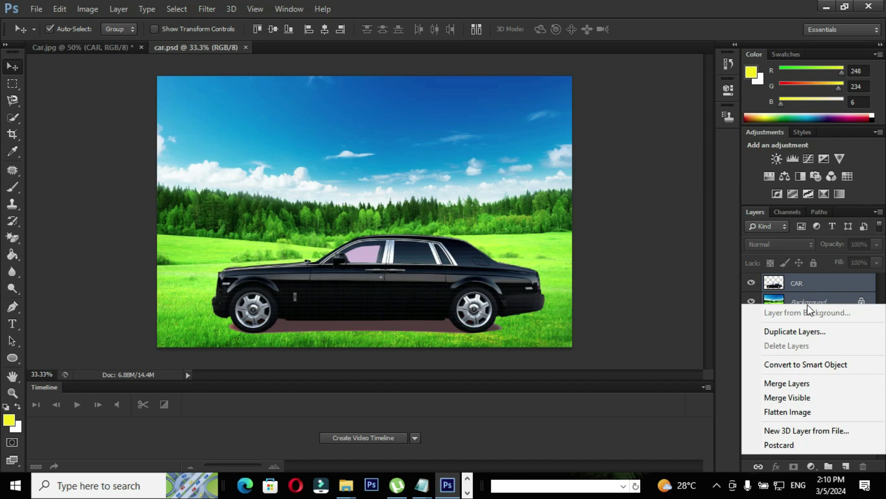
click(815, 382)
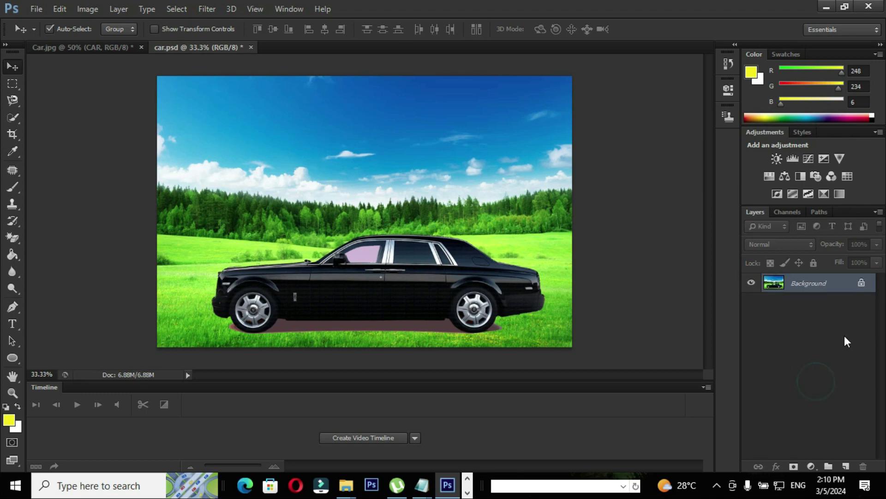